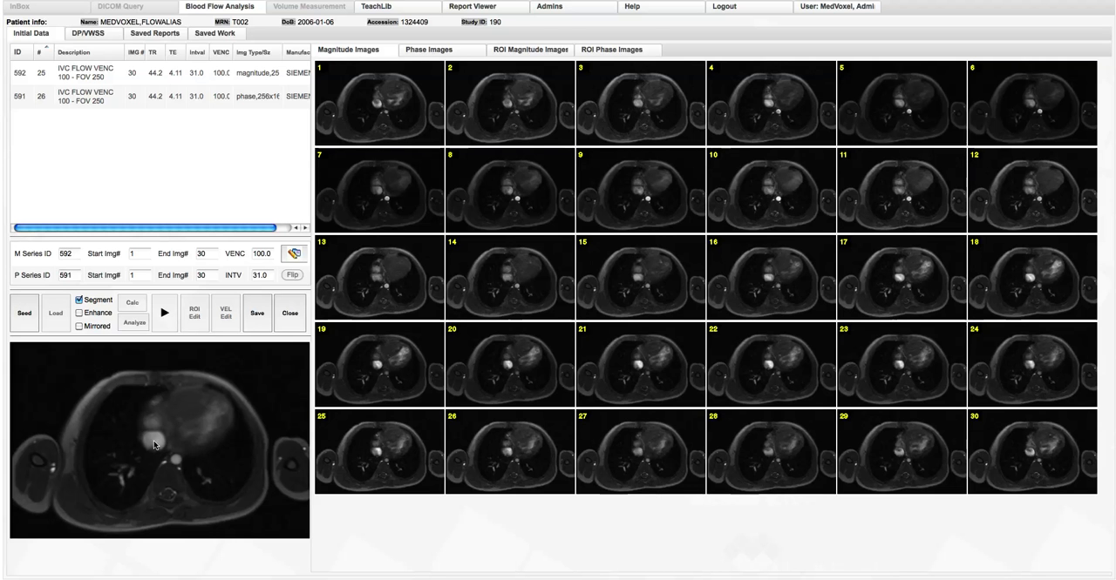
# Mark a circular ROI around the bright round vessel on the magnitude image, enlarge it, and calculate the segmentation
pyautogui.click(153, 444)
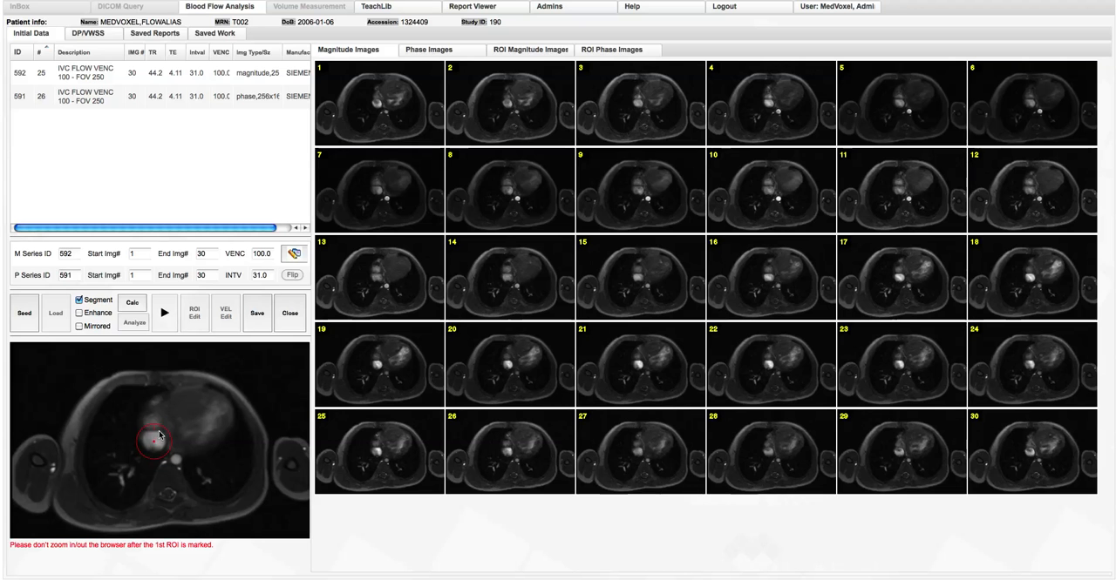
pyautogui.moveTo(160, 429); pyautogui.dragTo(166, 422)
pyautogui.click(129, 304)
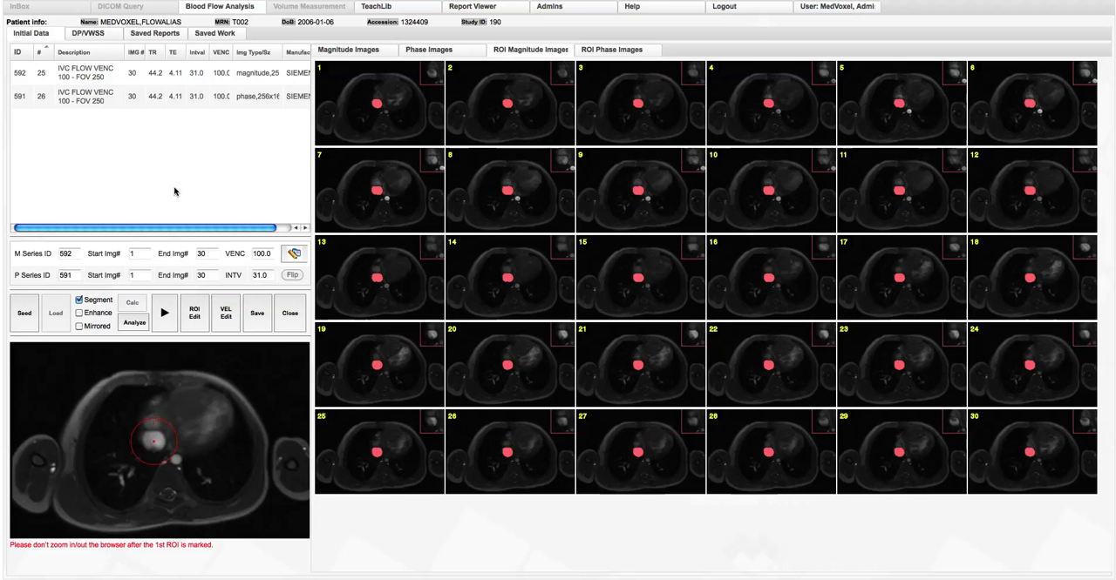
# Play the segmented ROI magnitude images as a cine loop to check the vessel mask, and pause it
pyautogui.click(418, 98)
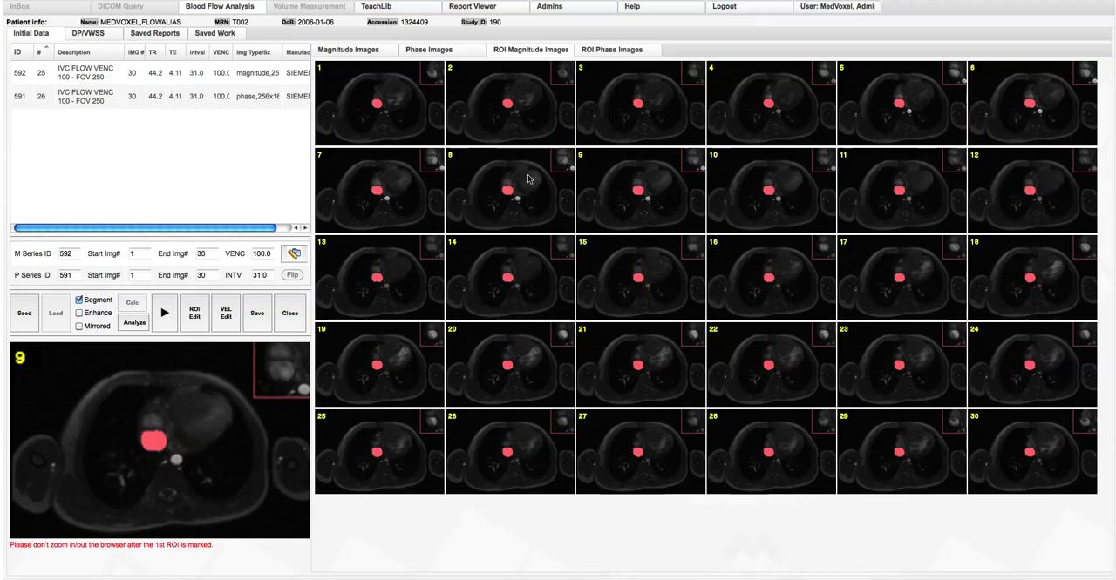
pyautogui.click(164, 310)
pyautogui.click(163, 315)
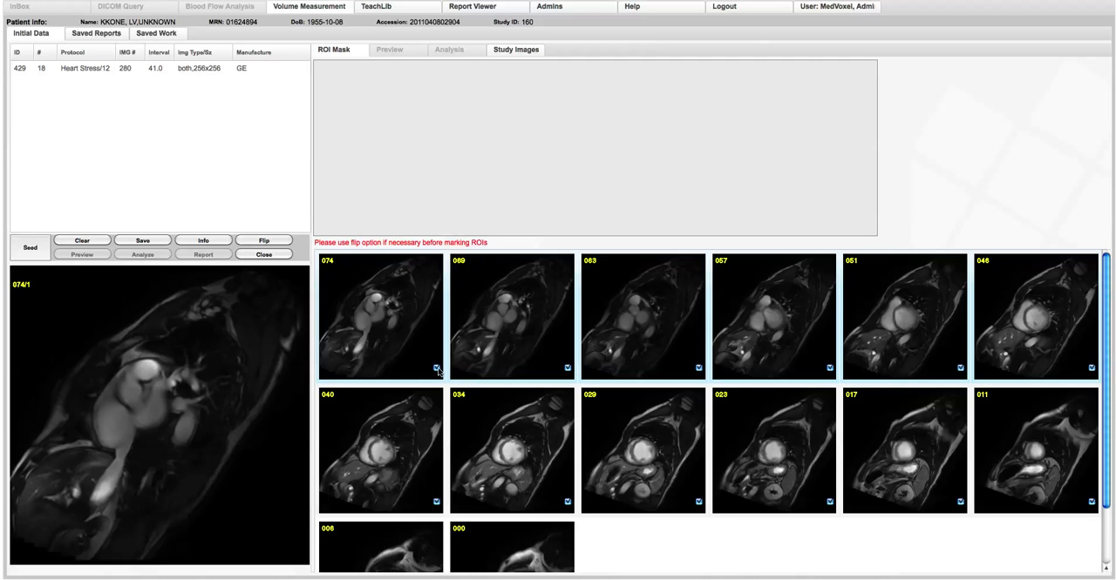
# Exclude slices 074, 069, 063 and 000 from the heart volume measurement
pyautogui.click(567, 368)
pyautogui.click(699, 368)
pyautogui.scroll(-2, 627, 453)
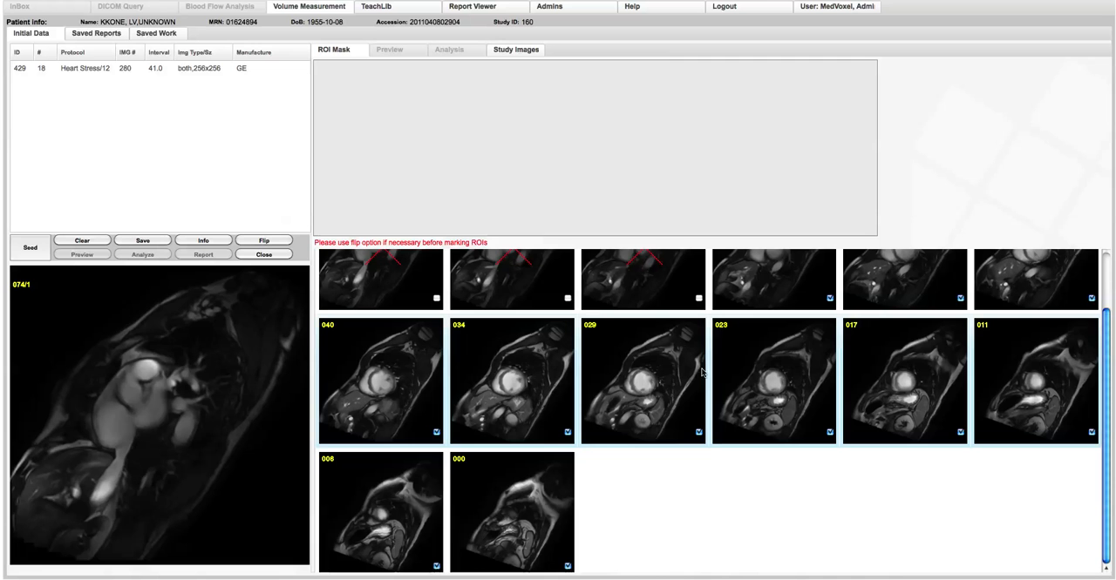
pyautogui.click(567, 567)
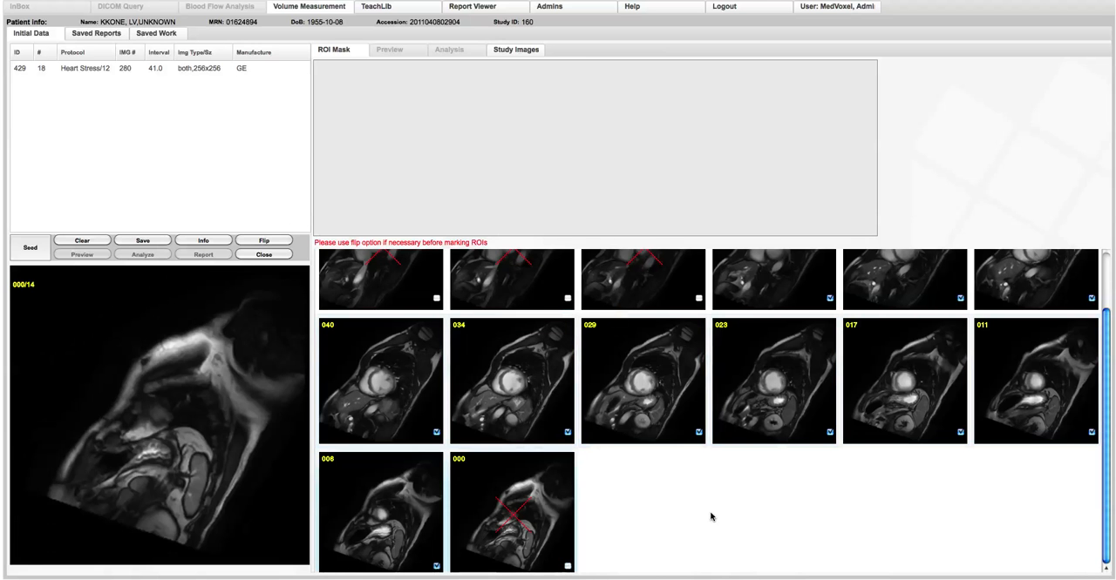
pyautogui.scroll(2, 692, 508)
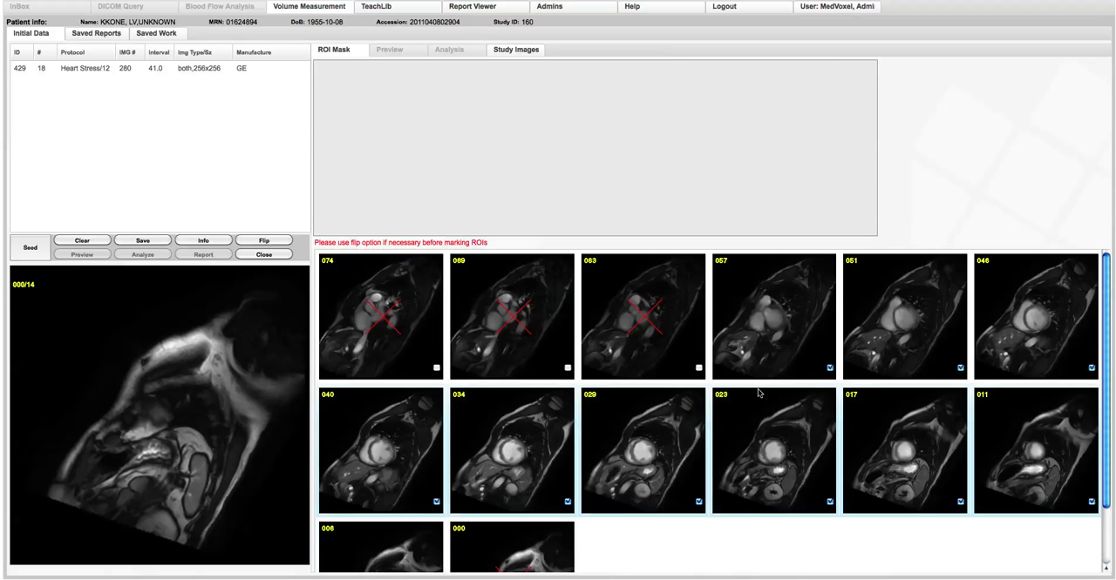
# Mark a circular ROI around the left ventricle on slice 006
pyautogui.click(772, 352)
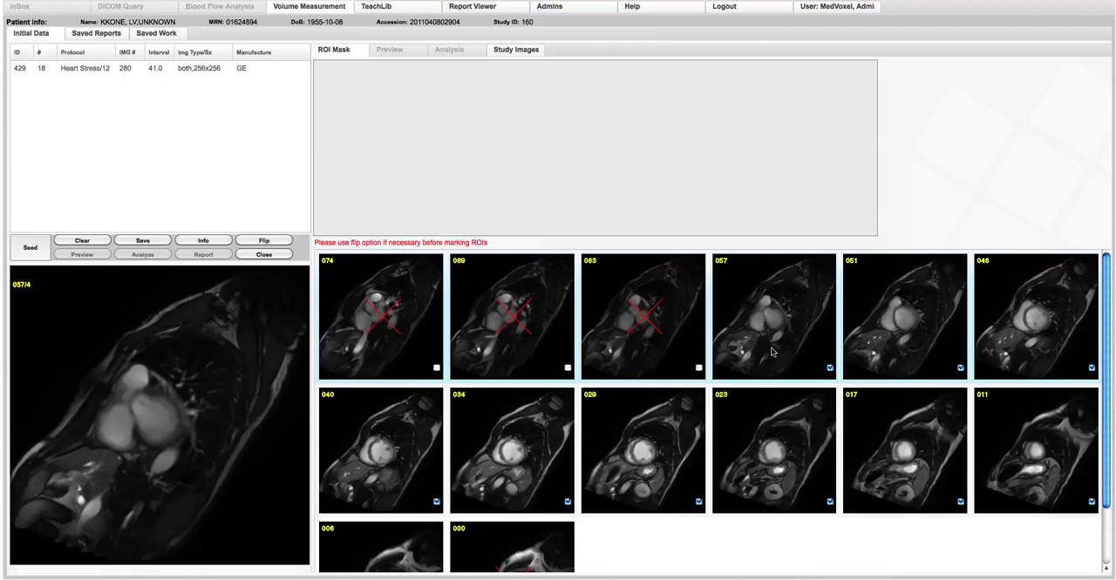
pyautogui.scroll(-2, 771, 352)
pyautogui.click(373, 469)
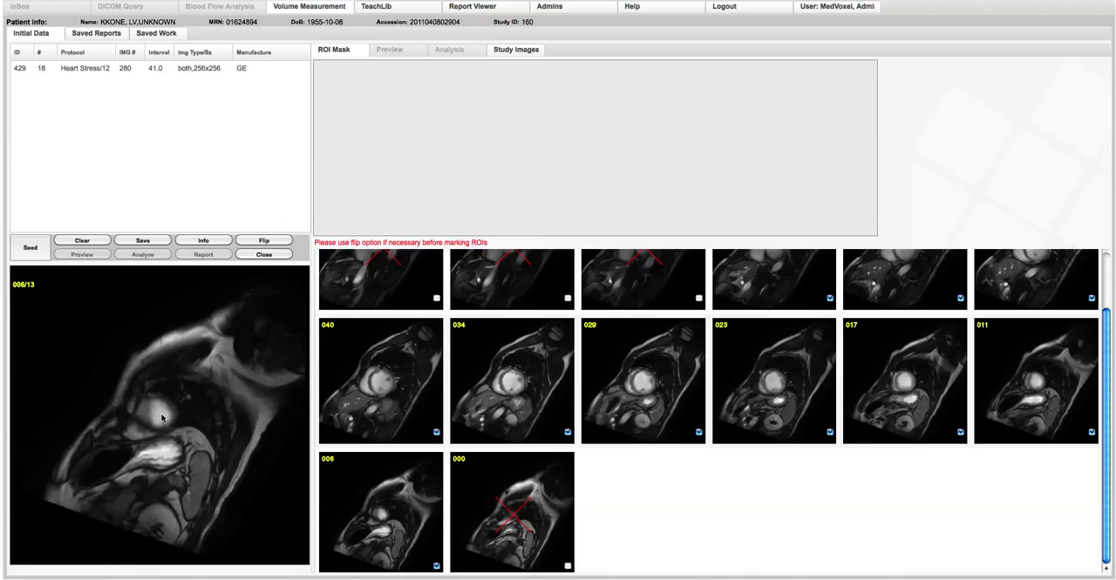
pyautogui.click(162, 417)
pyautogui.click(160, 414)
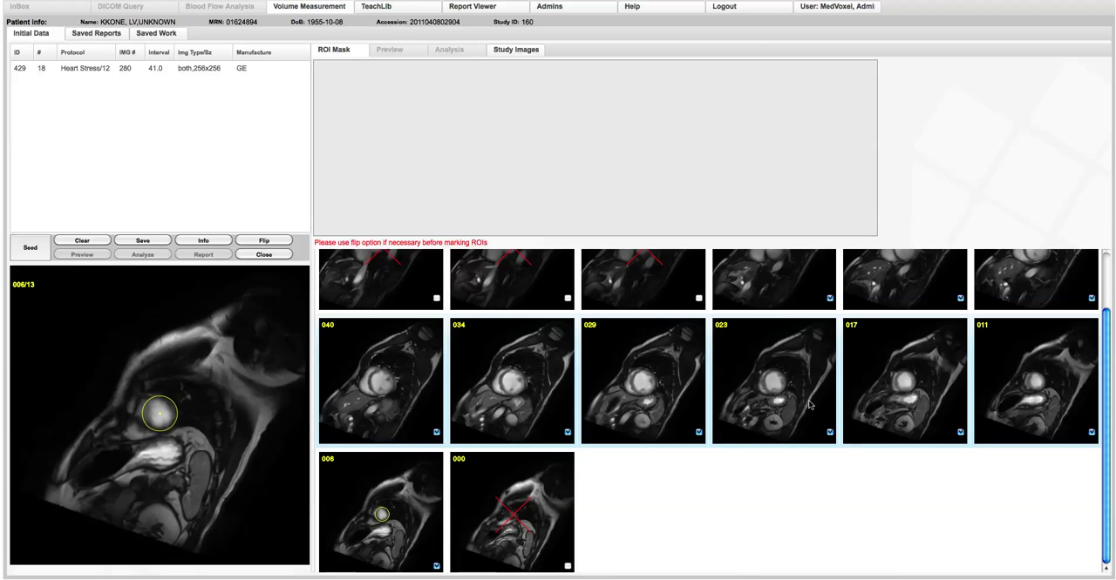
# Mark circular ROIs on slices 017 and 034, sized and centred to enclose the left ventricle
pyautogui.click(896, 389)
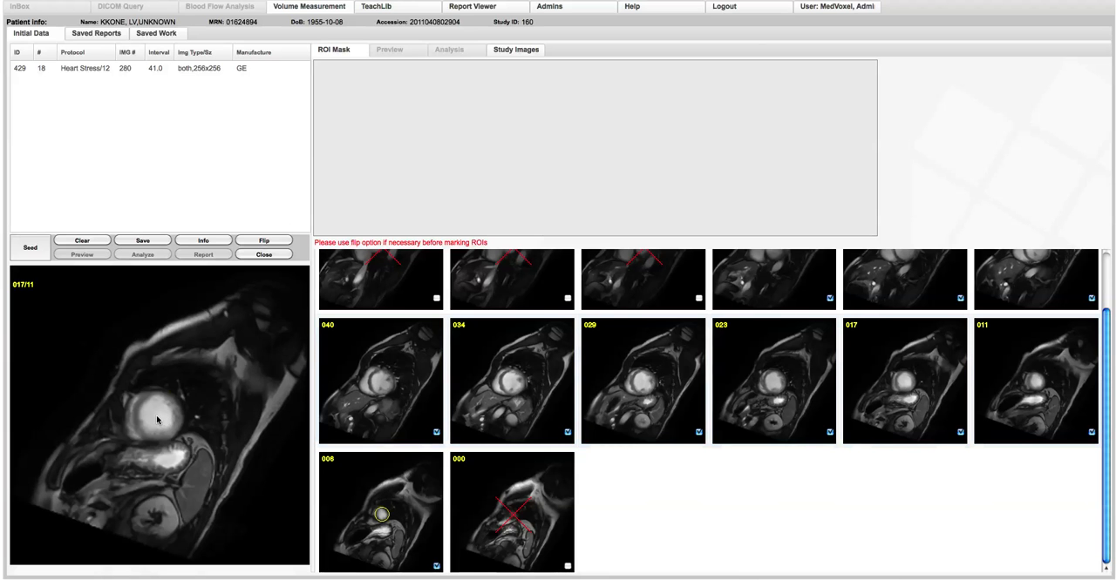
pyautogui.moveTo(156, 415)
pyautogui.mouseDown()
pyautogui.moveTo(174, 401)
pyautogui.moveTo(158, 418)
pyautogui.mouseUp()
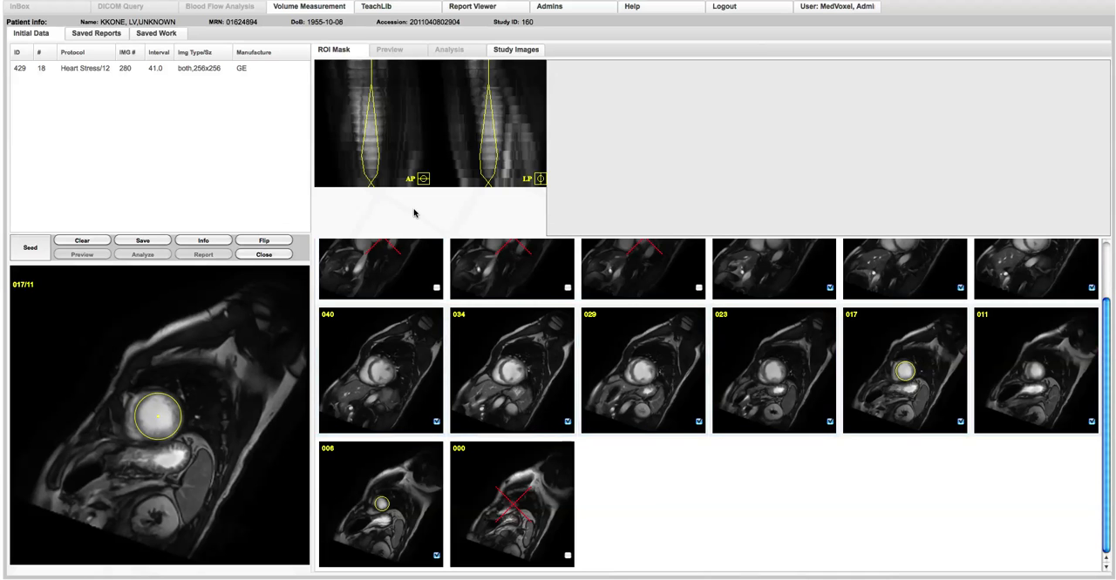
pyautogui.click(526, 392)
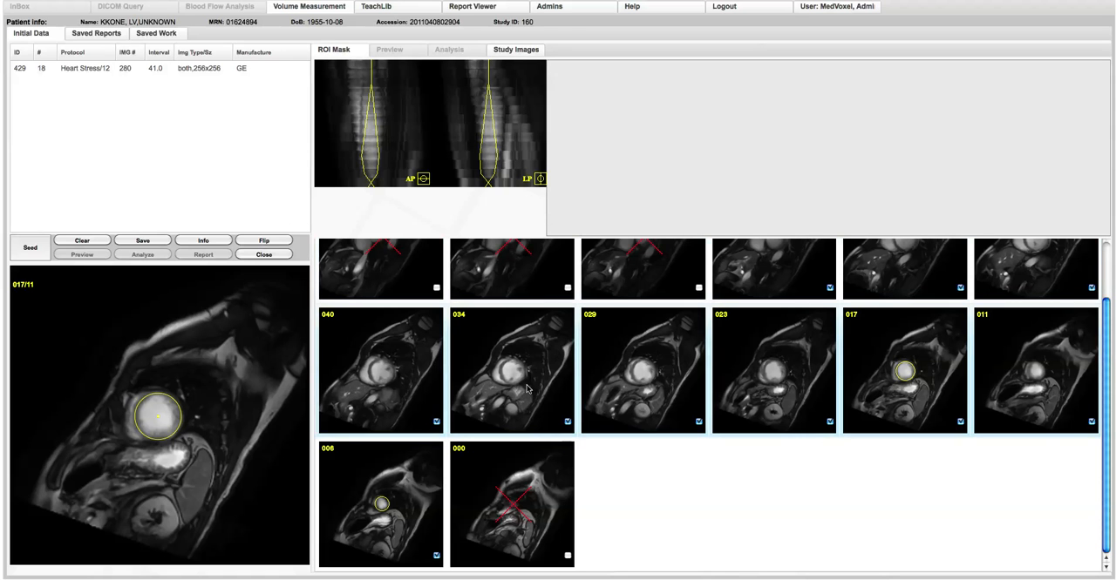
pyautogui.click(160, 423)
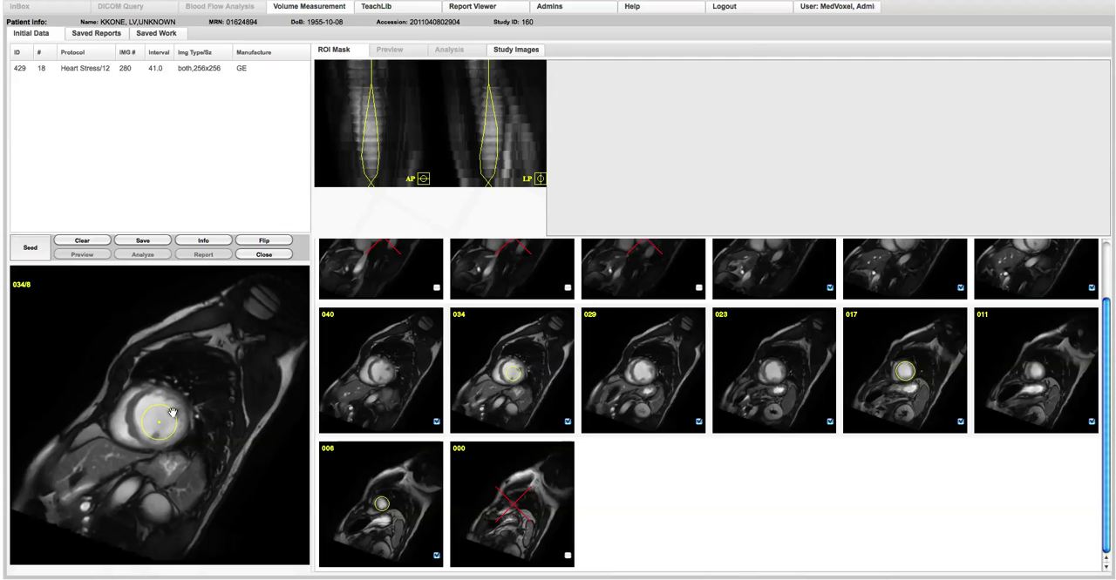
pyautogui.moveTo(172, 411)
pyautogui.mouseDown()
pyautogui.moveTo(176, 400)
pyautogui.moveTo(161, 422)
pyautogui.mouseUp()
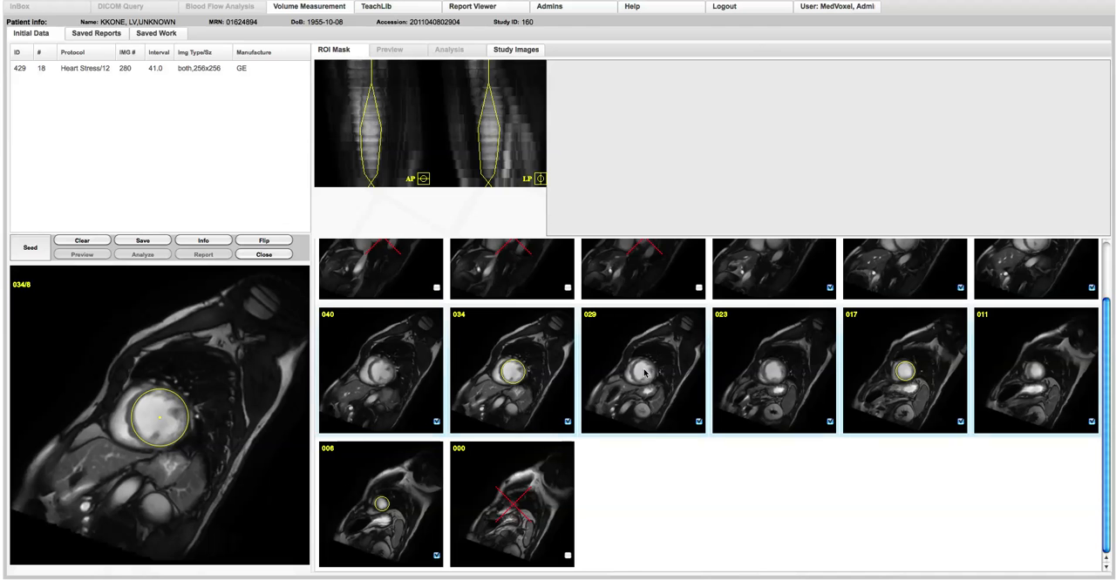
# Mark a circular ROI on slice 046, enlarging and centring it on the left ventricle
pyautogui.scroll(1, 924, 365)
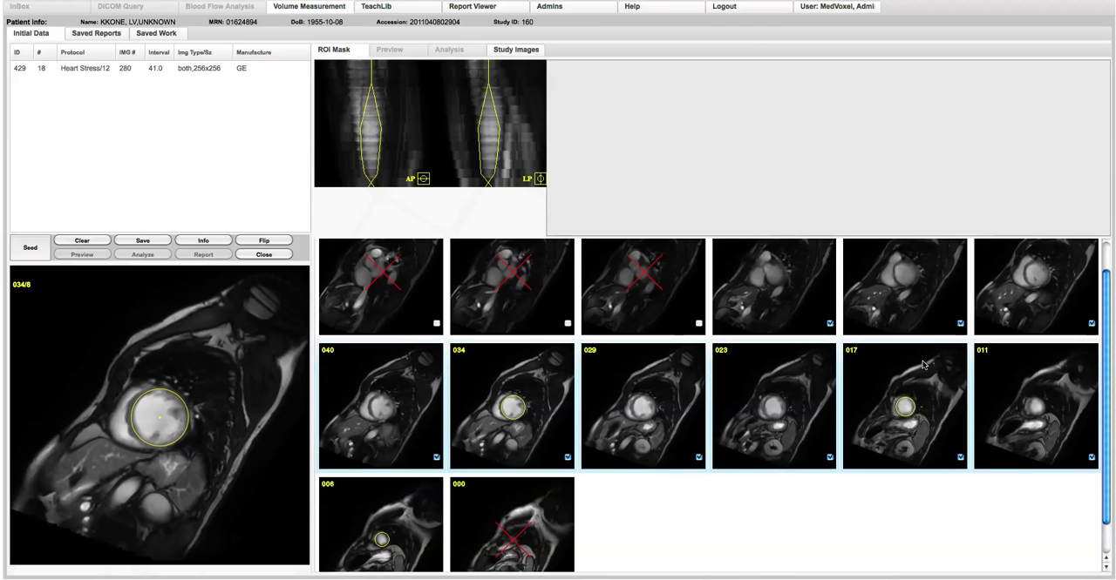
pyautogui.click(1019, 305)
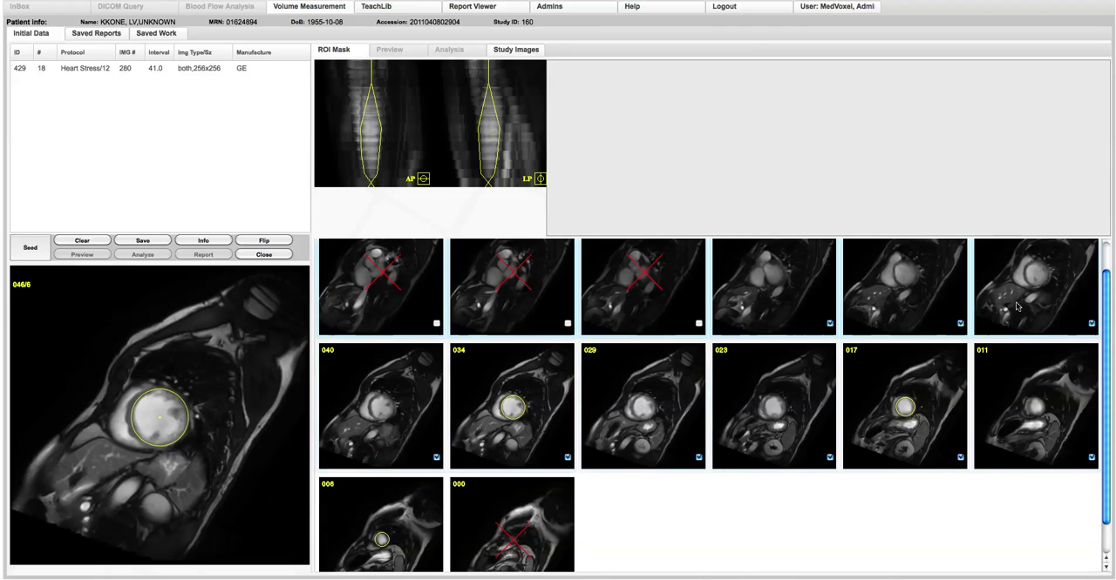
pyautogui.click(158, 420)
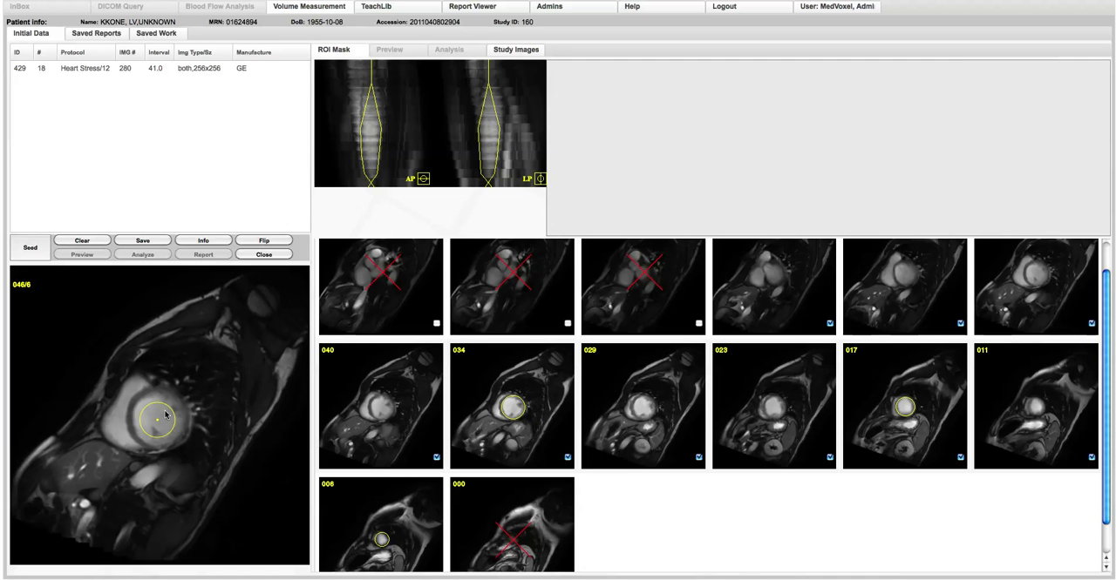
pyautogui.moveTo(170, 407); pyautogui.dragTo(186, 403)
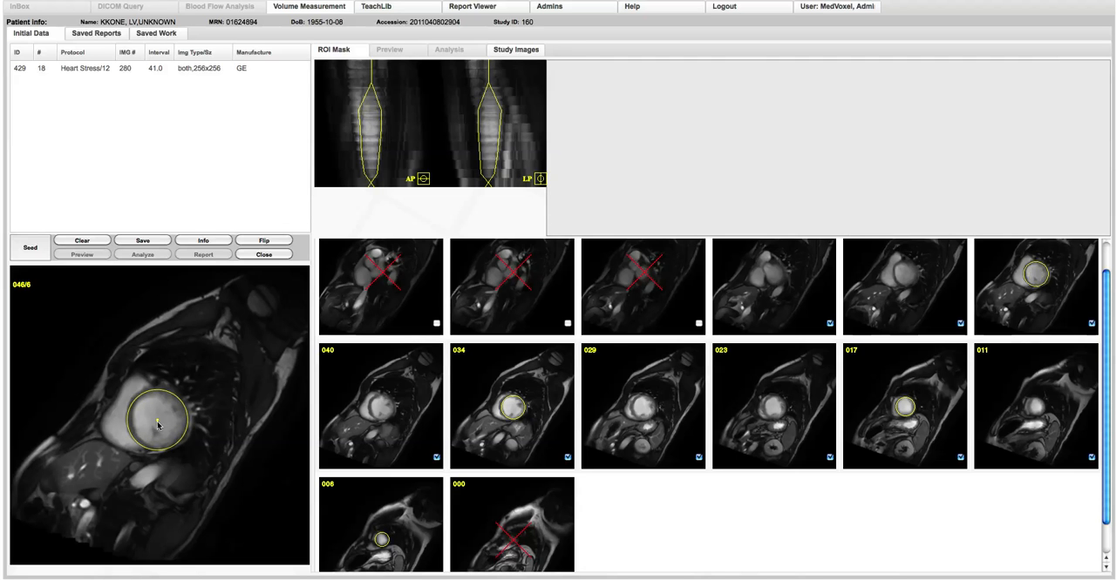
pyautogui.moveTo(158, 420); pyautogui.dragTo(158, 419)
# Mark a circular ROI on slice 057, enlarging and shifting it to enclose the left ventricle
pyautogui.click(771, 274)
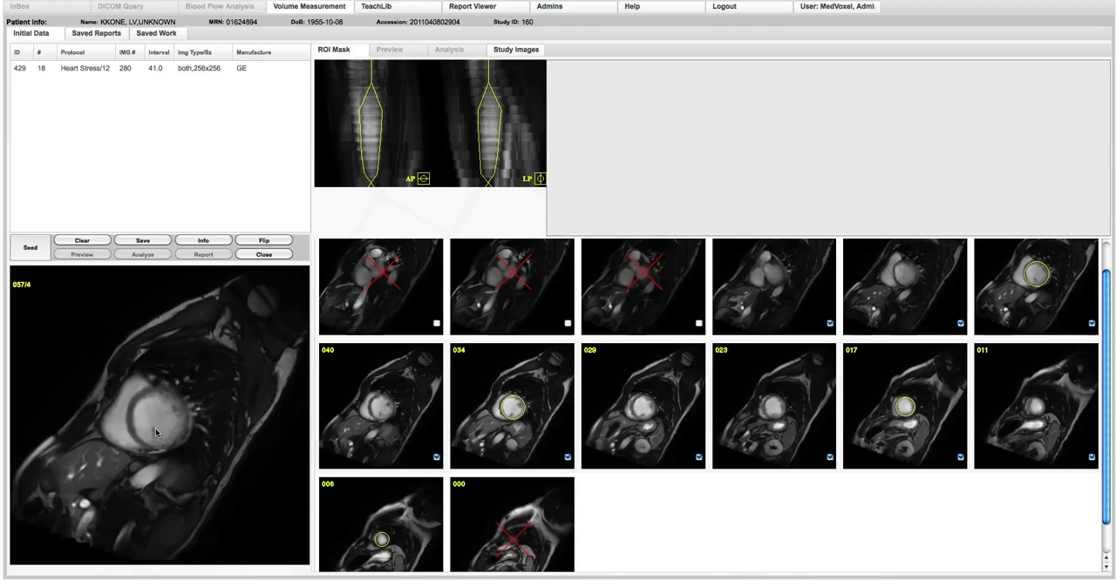
pyautogui.click(807, 271)
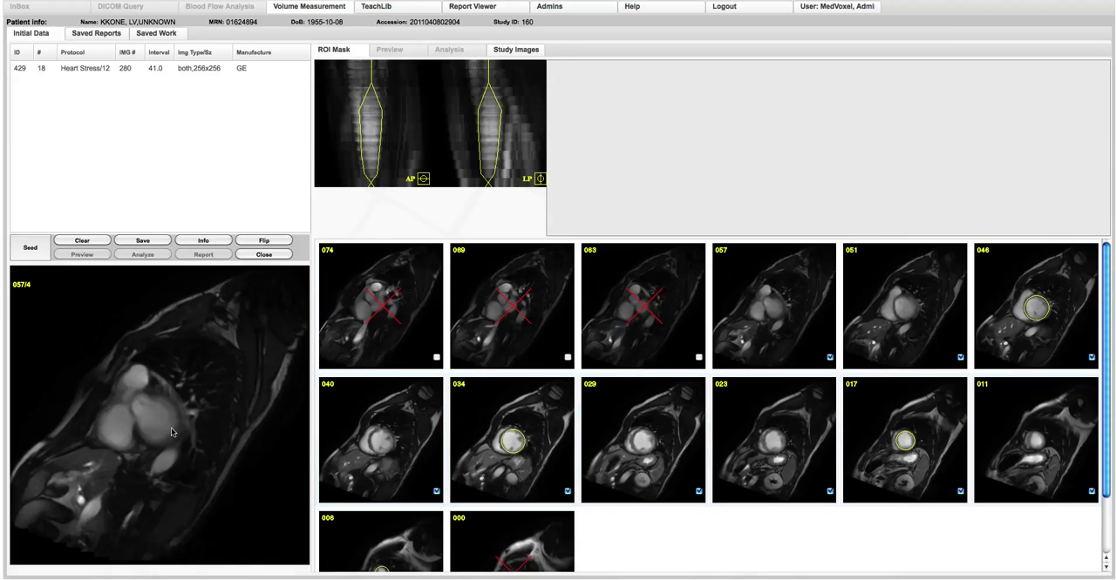
pyautogui.click(157, 419)
pyautogui.moveTo(168, 410); pyautogui.dragTo(174, 400)
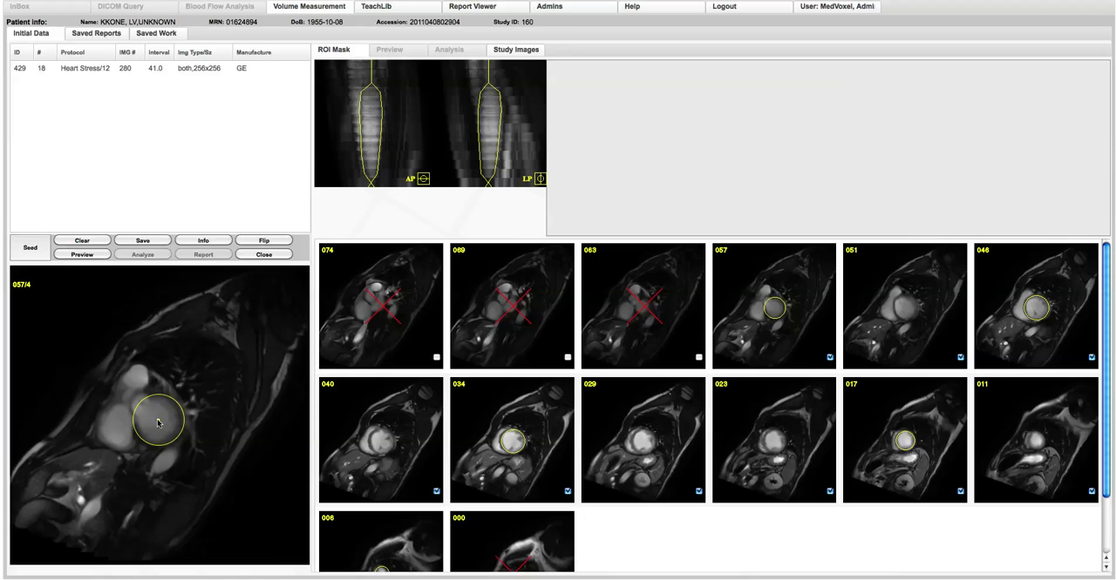
pyautogui.moveTo(158, 422); pyautogui.dragTo(161, 426)
# Generate the segmentation preview from the marked ventricle ROIs
pyautogui.click(78, 347)
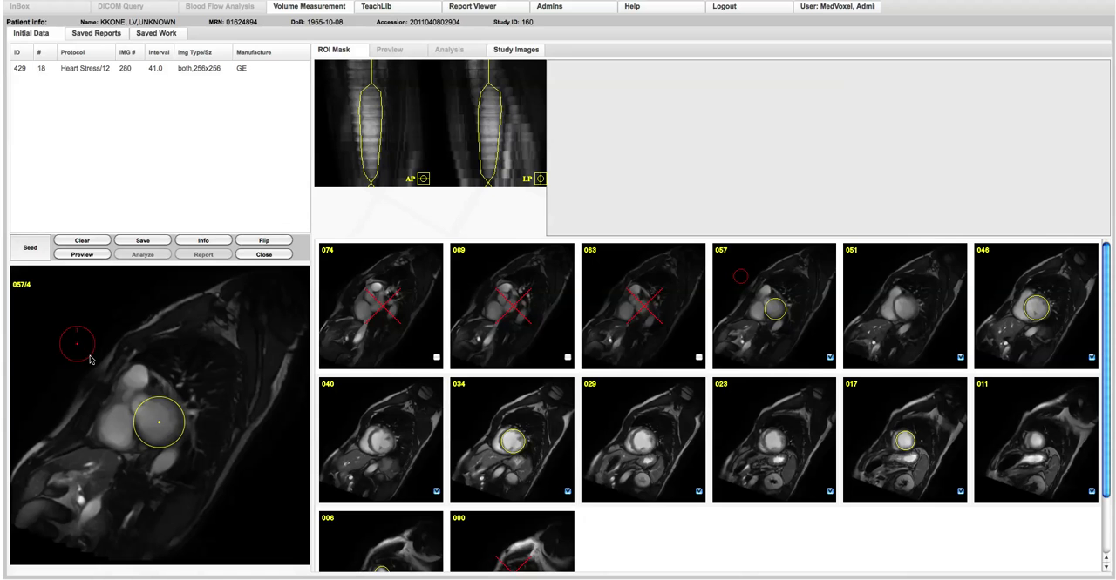
pyautogui.moveTo(89, 353); pyautogui.dragTo(105, 383)
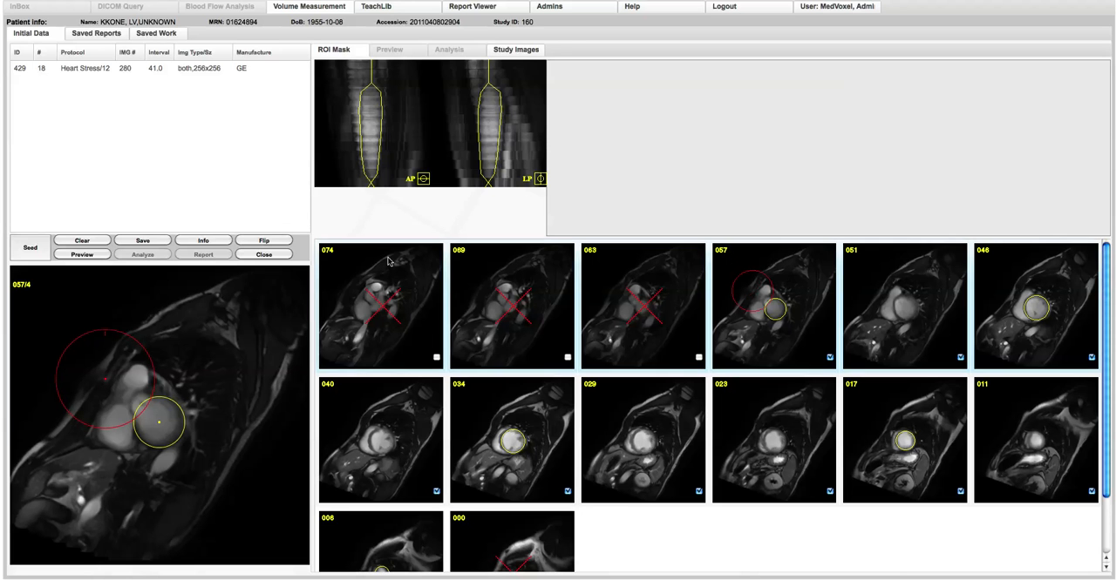
pyautogui.click(82, 254)
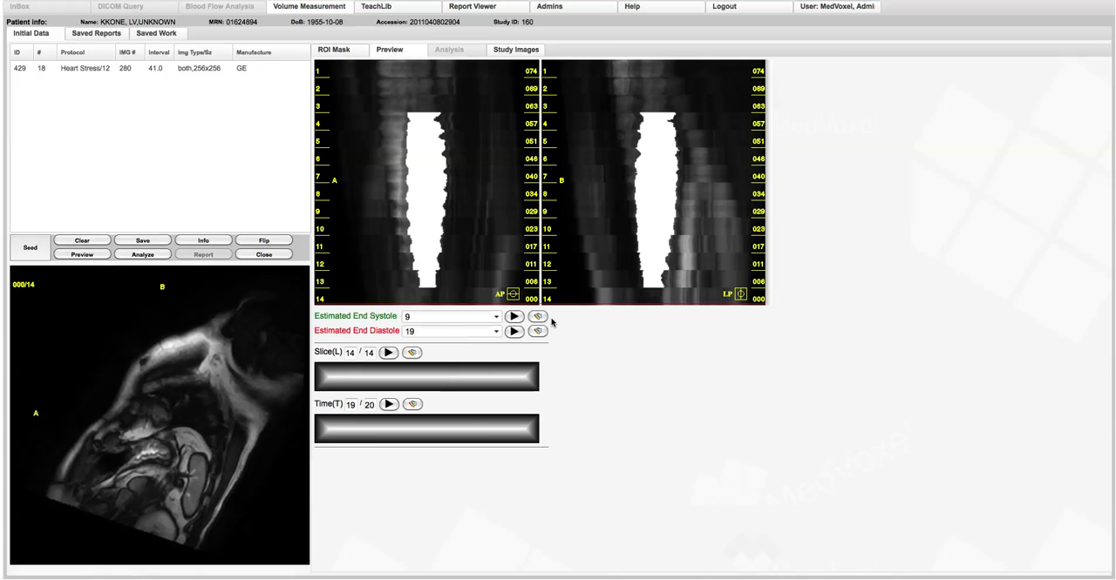
# Play the estimated end systole and end diastole previews through the slices to check the ventricle contours, and stop playback
pyautogui.click(514, 316)
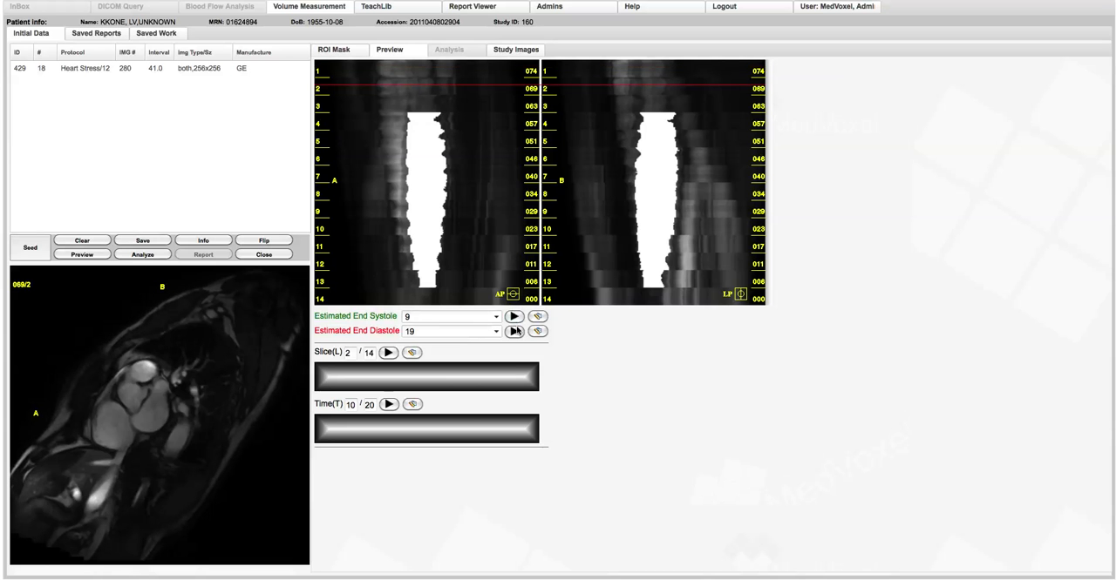
pyautogui.click(516, 332)
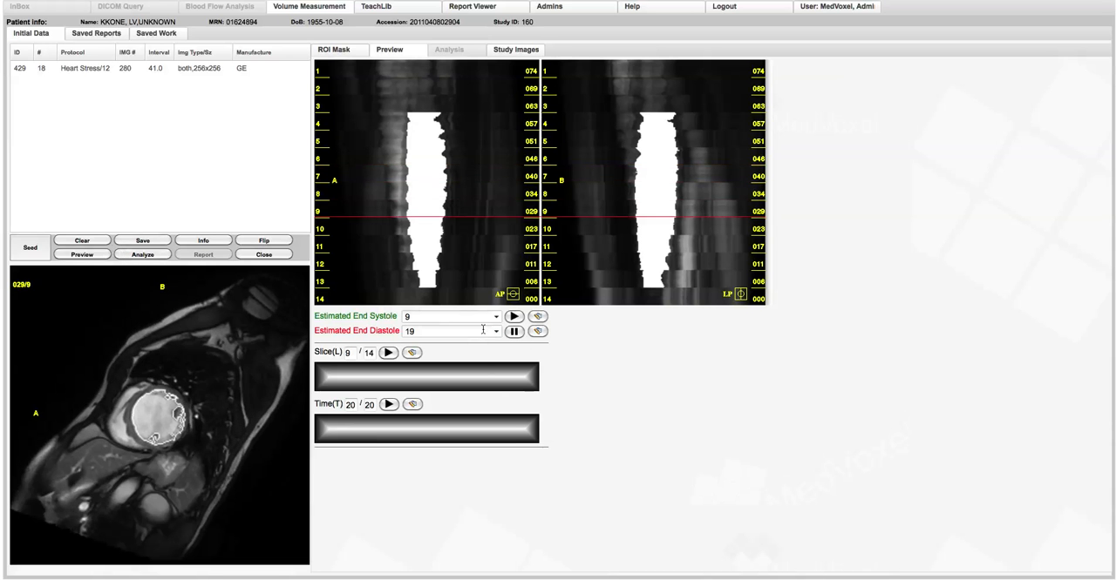
pyautogui.click(516, 334)
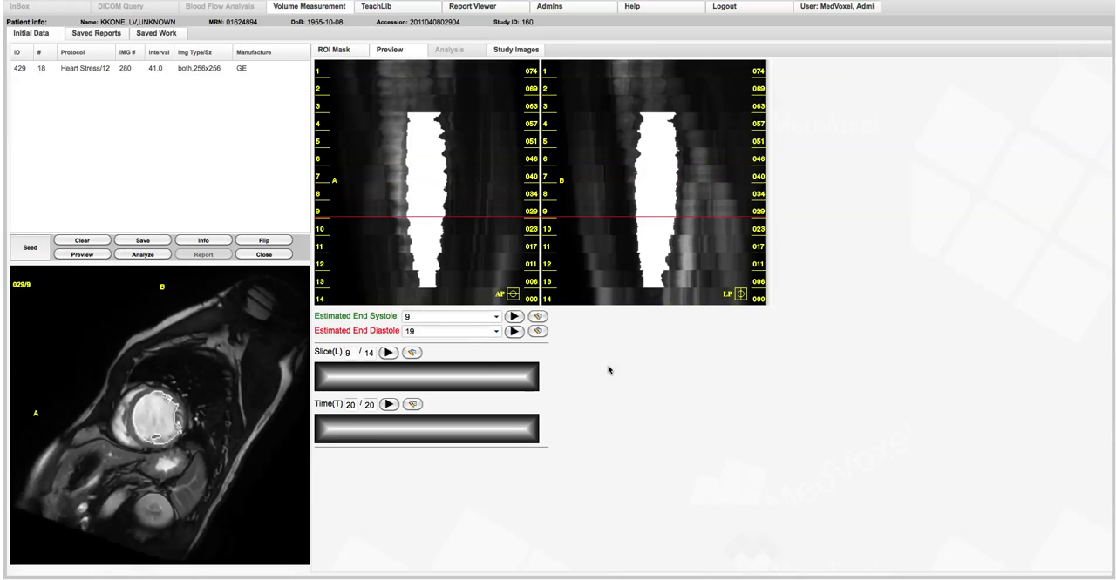